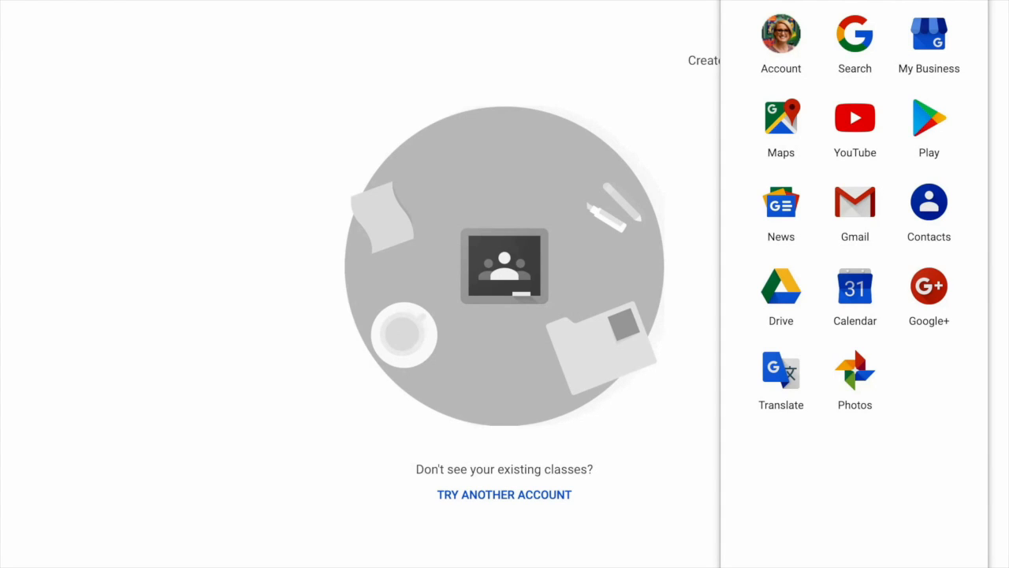
Step: Open Google Classroom and start creating a class, acknowledging the notice about not using Classroom at a school with students
scroll(906, 473, down, 7)
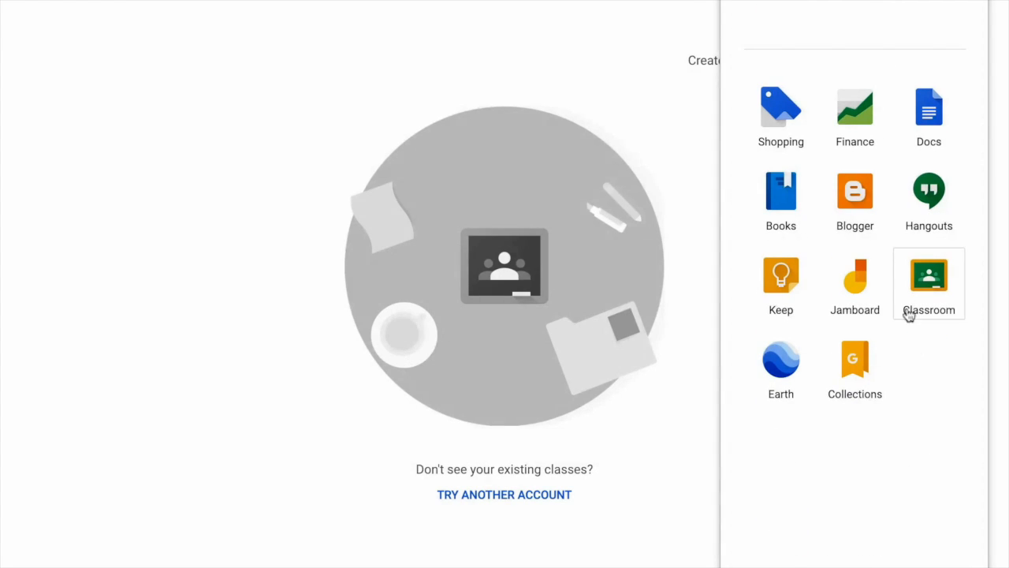
click(921, 276)
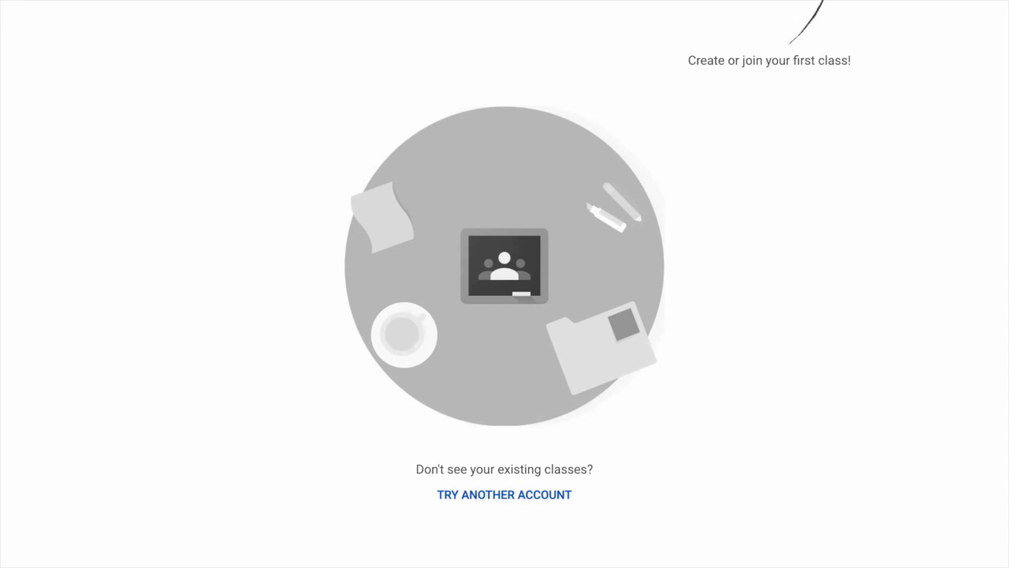
click(832, 1)
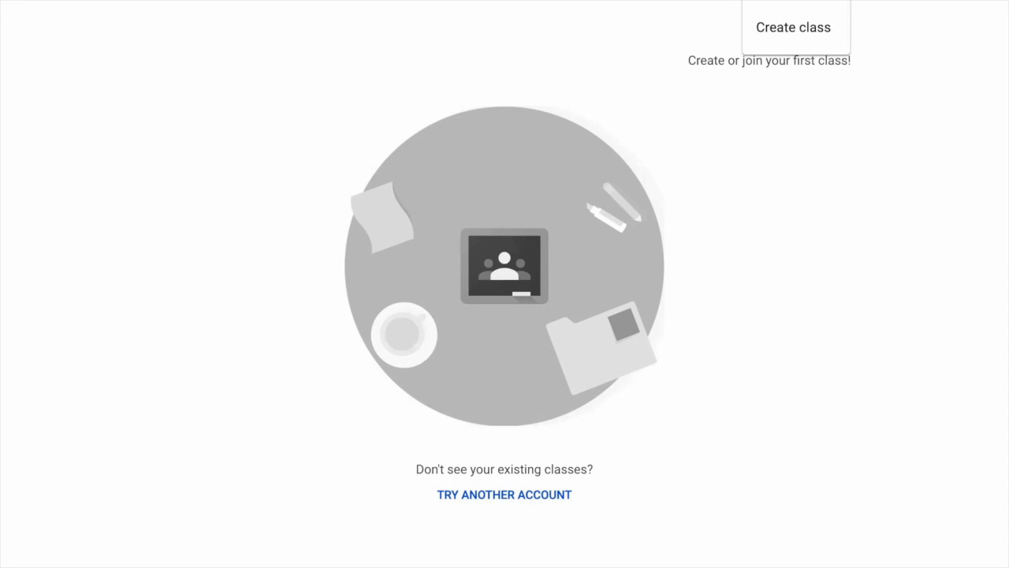
click(801, 31)
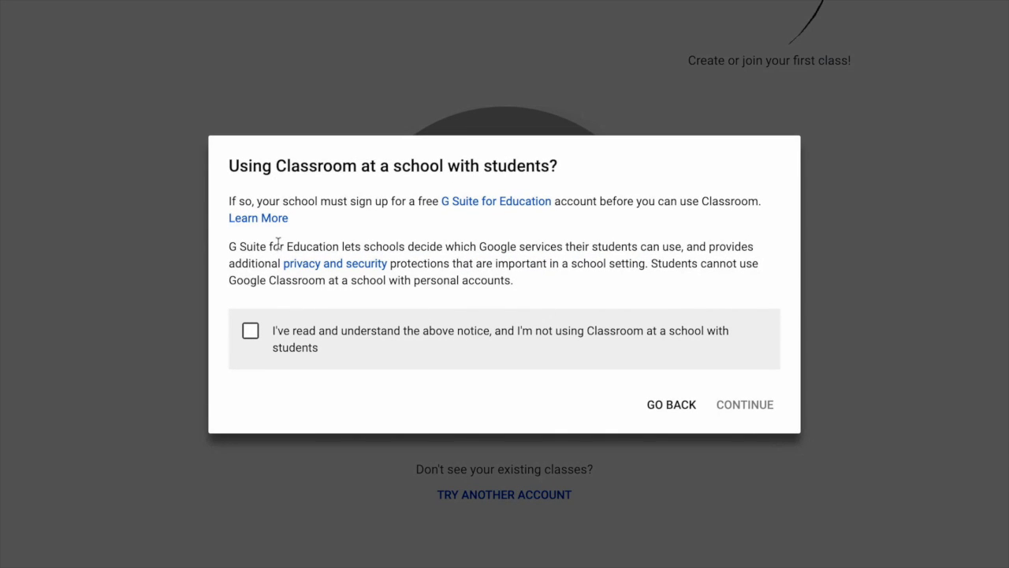
click(249, 335)
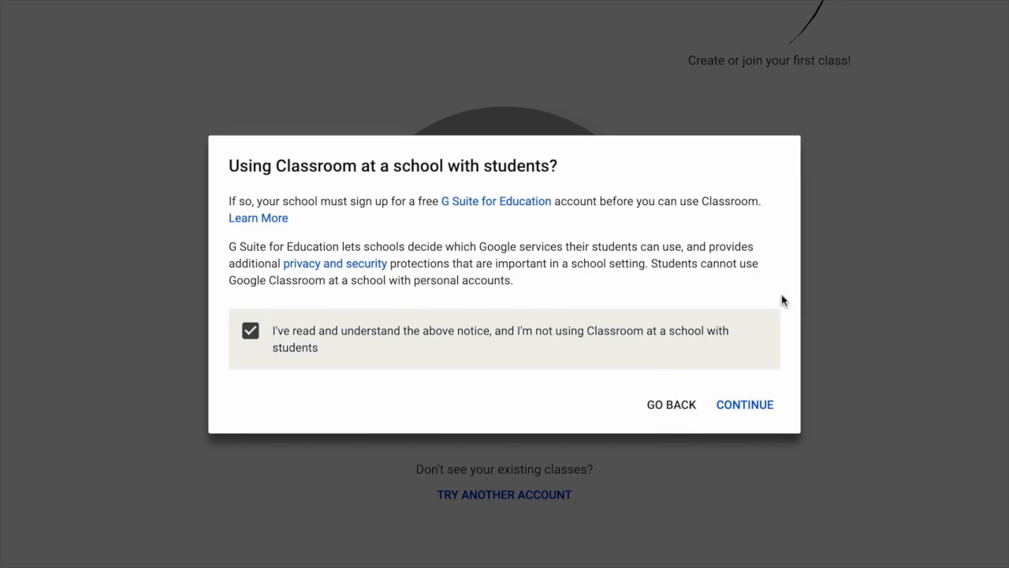
click(743, 406)
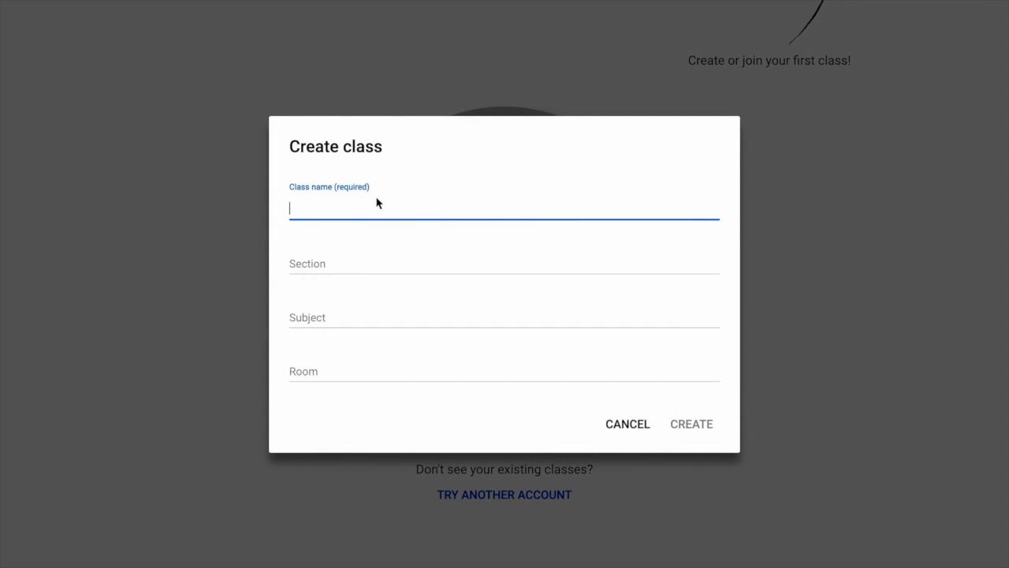
Step: Create a class named "Test Class" with section 1, subject Math and room C20
text(Test Class)
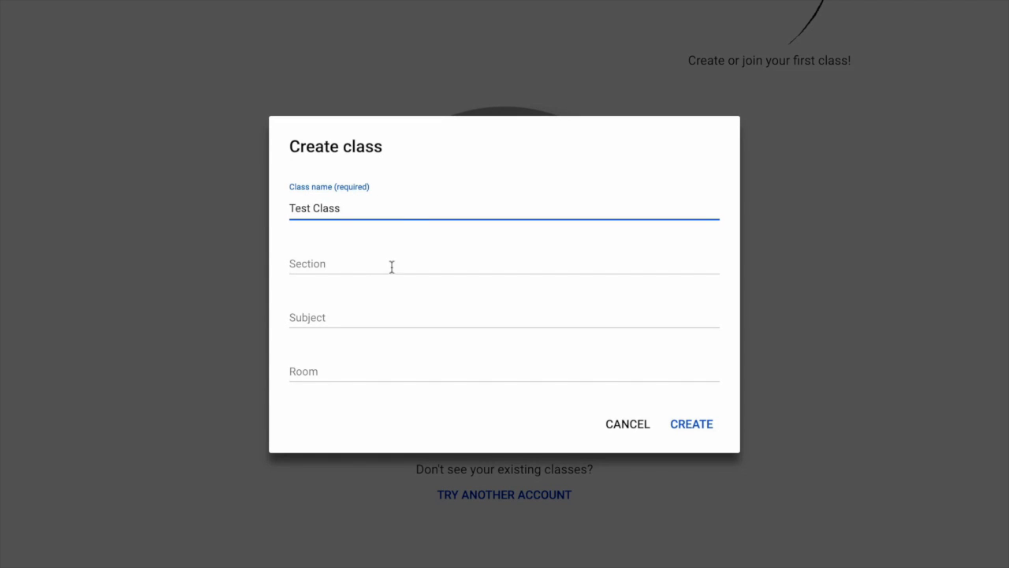
click(346, 262)
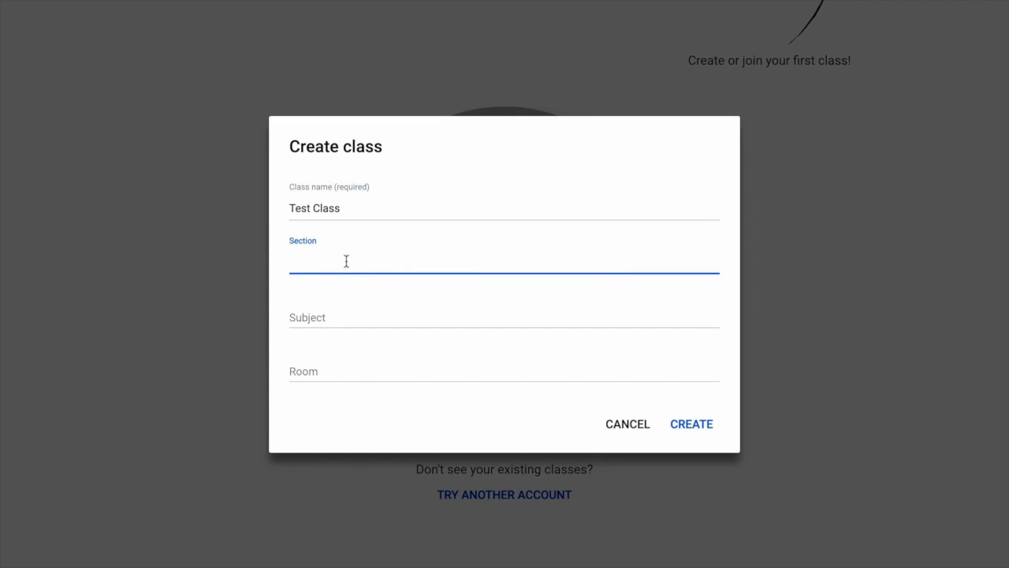
text(1)
click(355, 316)
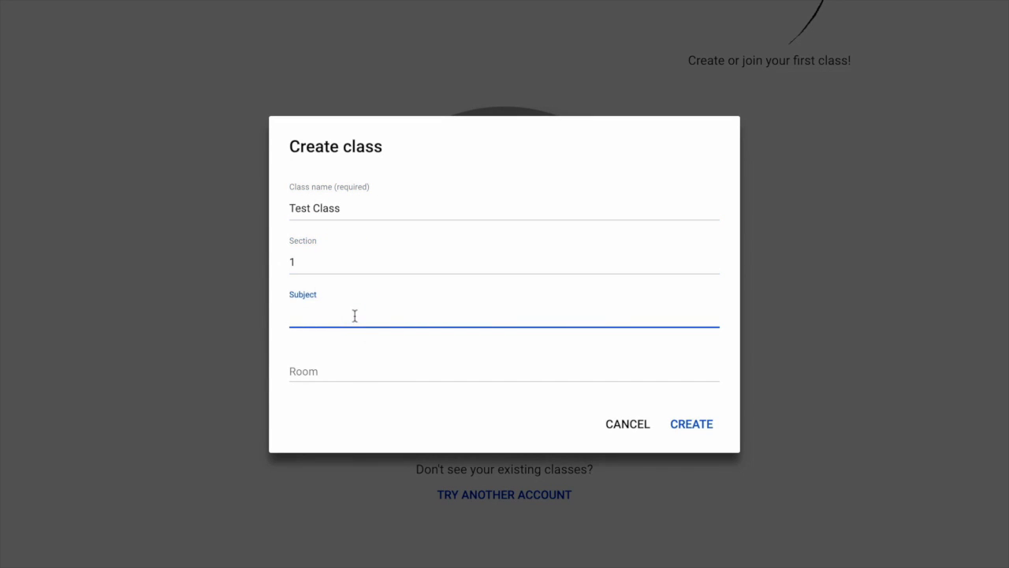
text(Math)
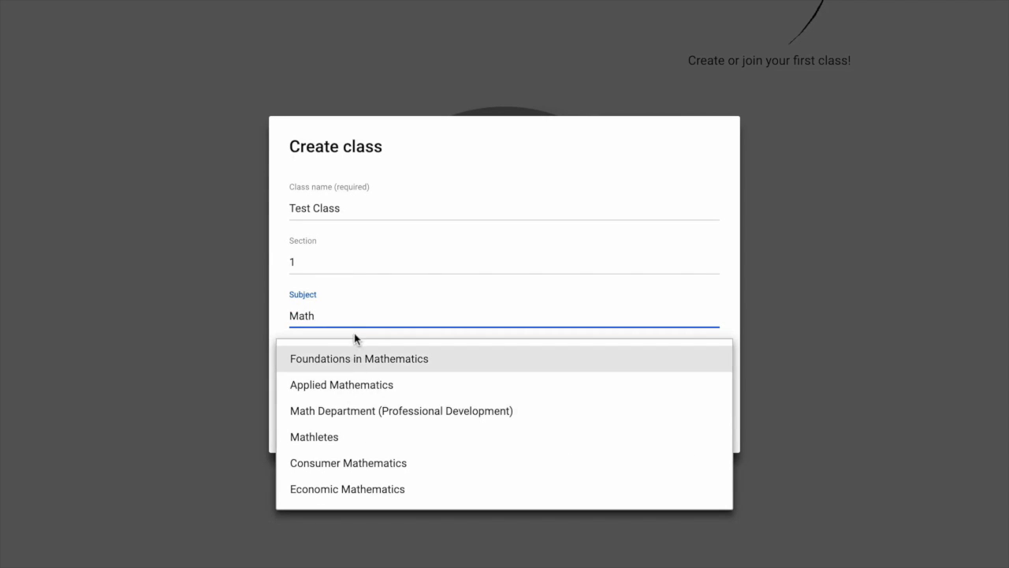
click(381, 301)
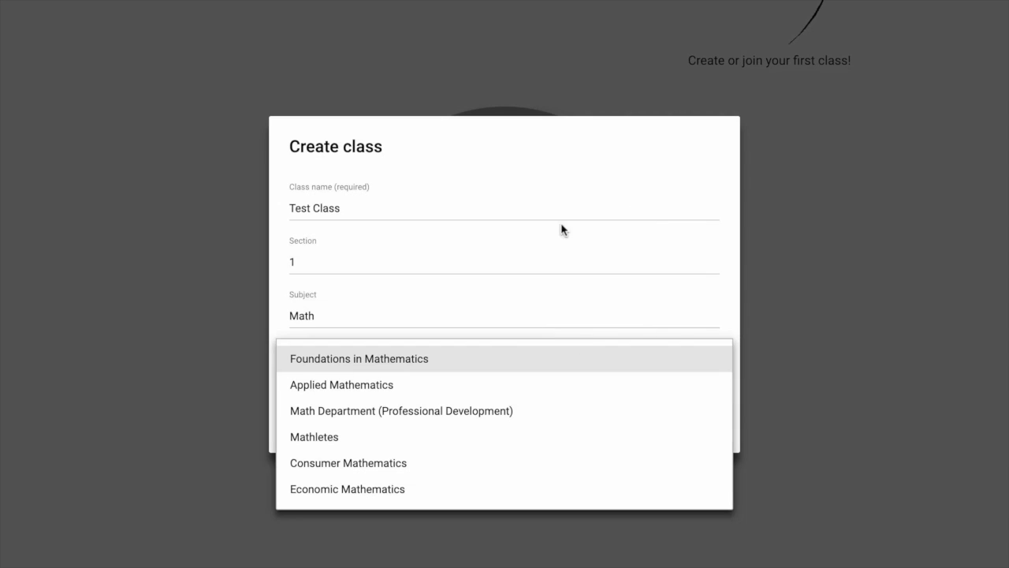
click(648, 164)
click(318, 370)
text(c)
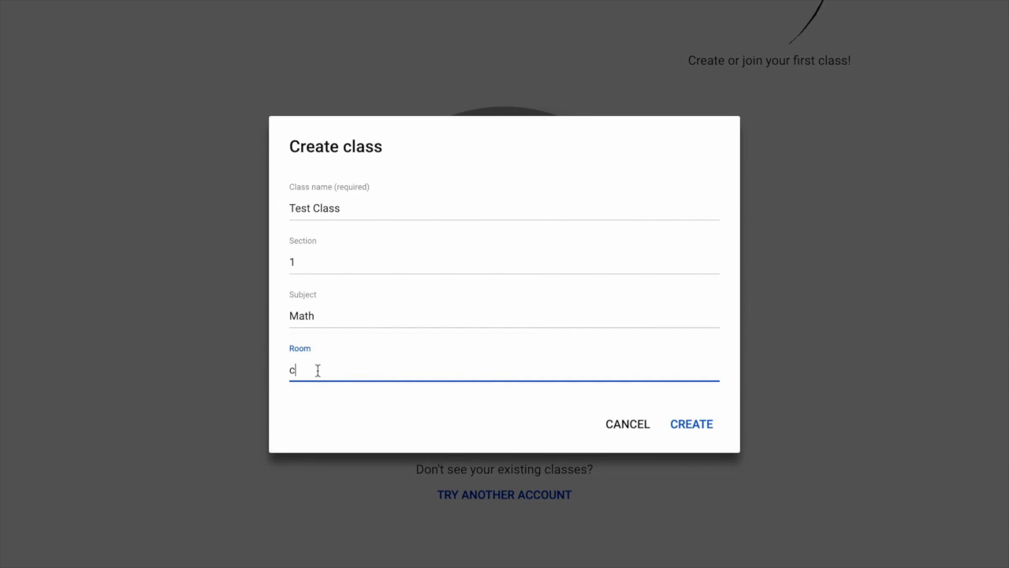
key(BackSpace)
text(C20)
click(694, 428)
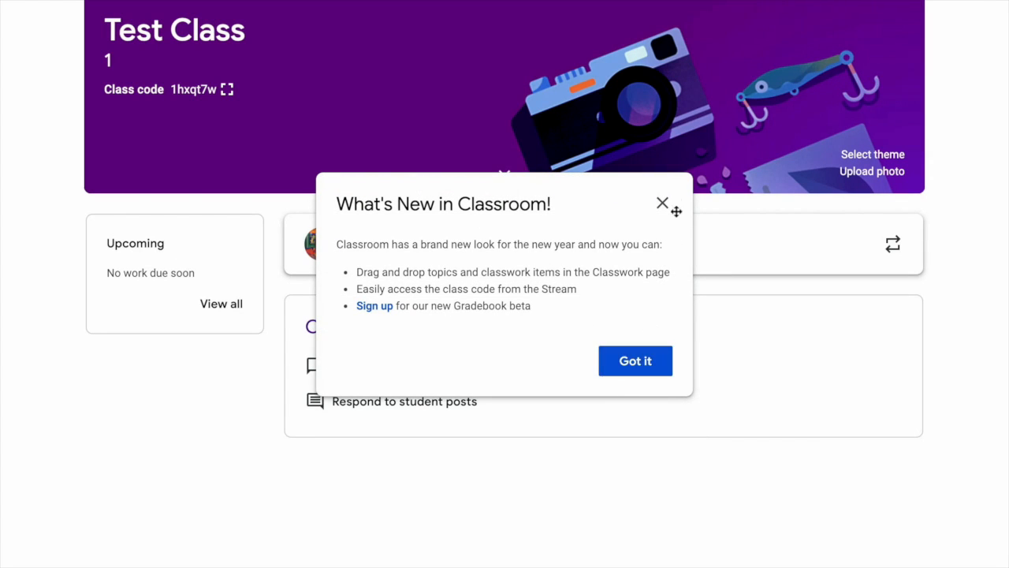
Step: Dismiss the What's New message and apply the Math & Science theme showing the compass, set square and ruler
click(662, 206)
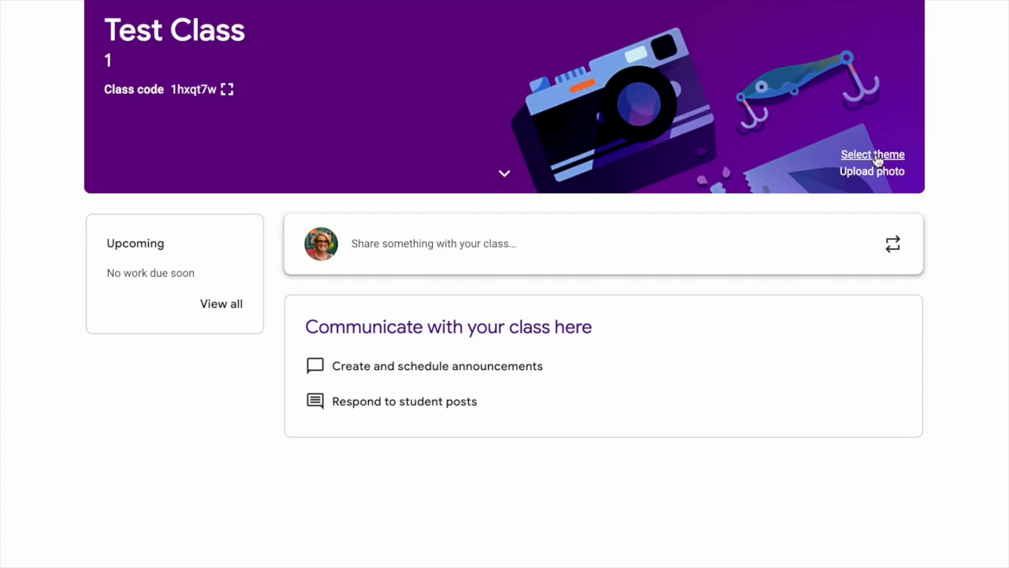
click(891, 446)
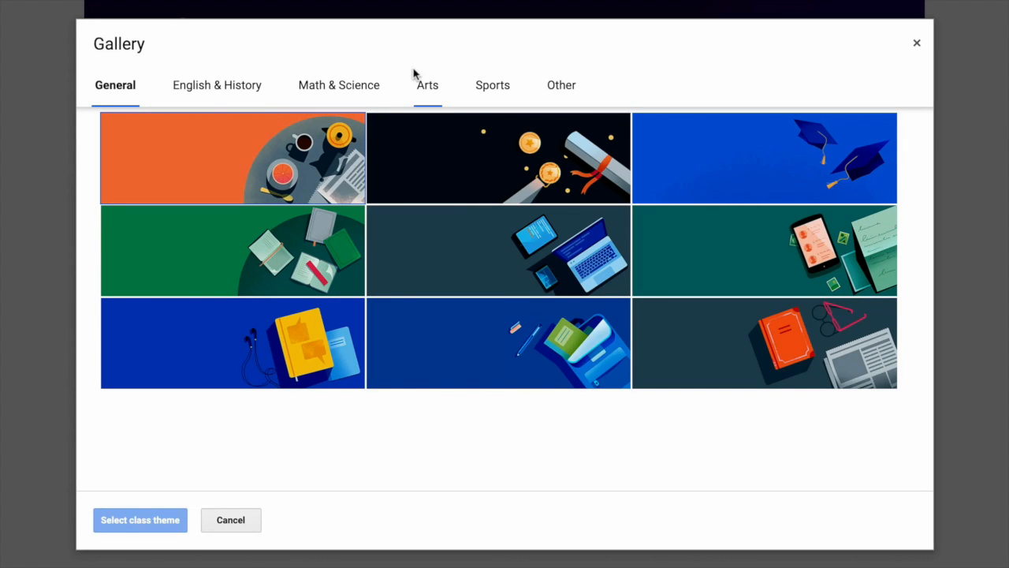
click(346, 94)
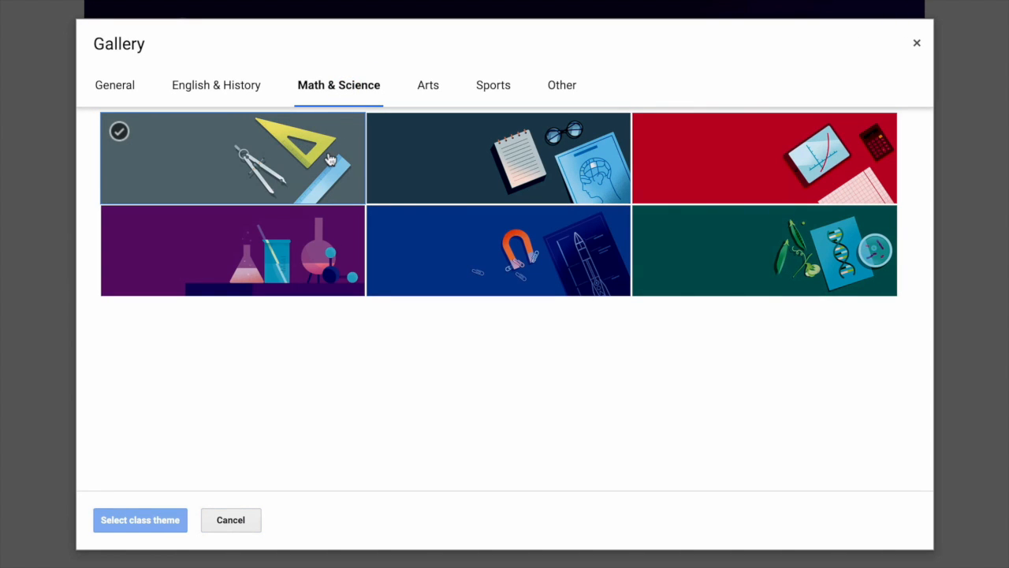
click(290, 163)
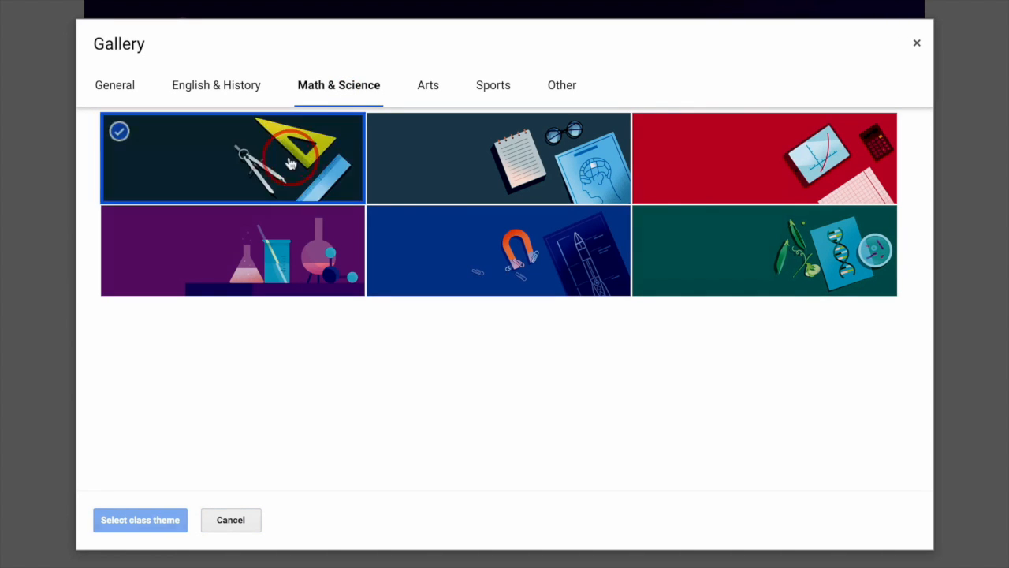
click(135, 521)
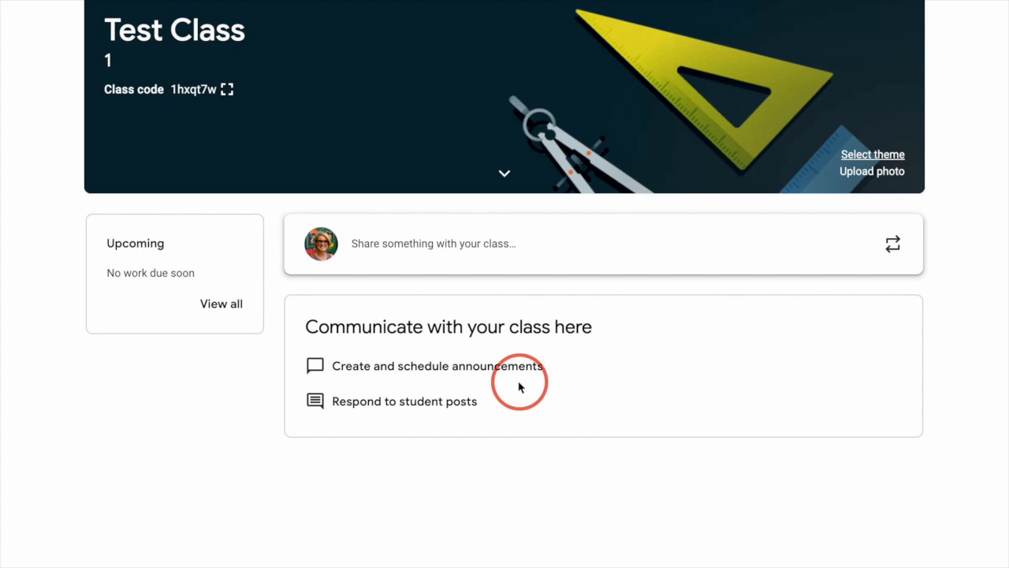
Step: Dismiss the introduction on the Classwork page and open the class's Google Calendar
click(468, 1)
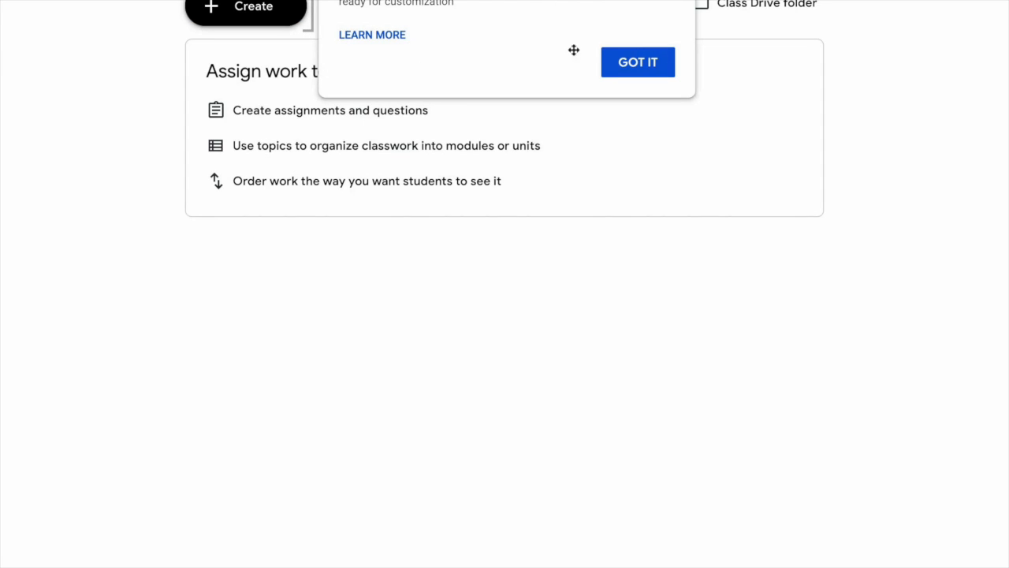
click(638, 62)
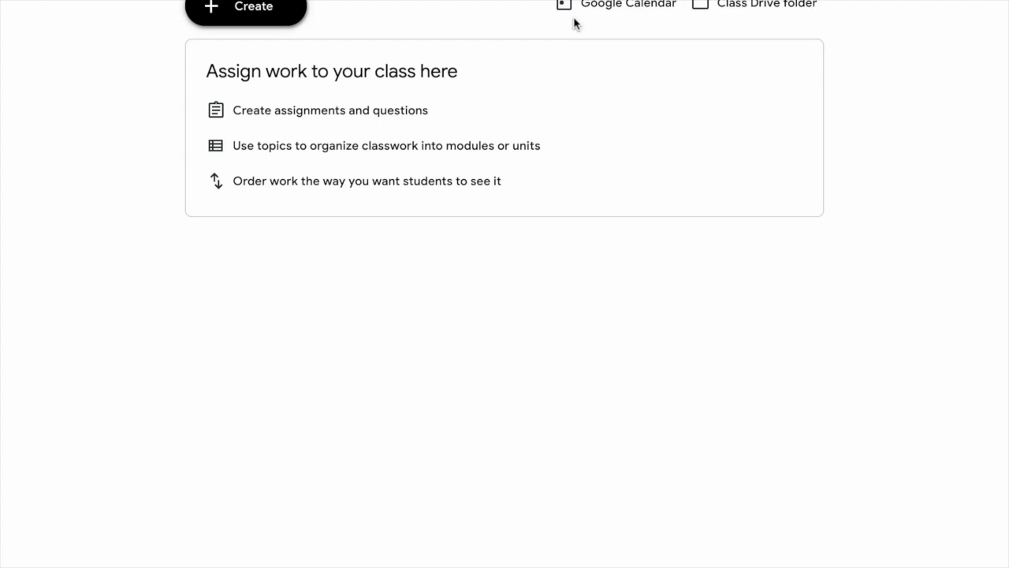
click(609, 10)
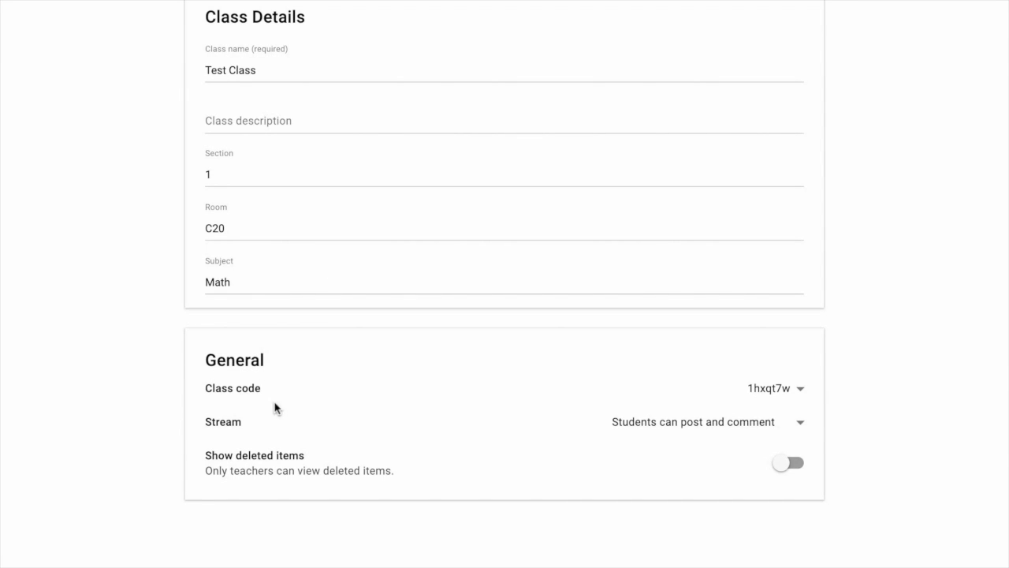
Step: In the class's General settings, display the class code enlarged, close it and review the other class code options
click(800, 390)
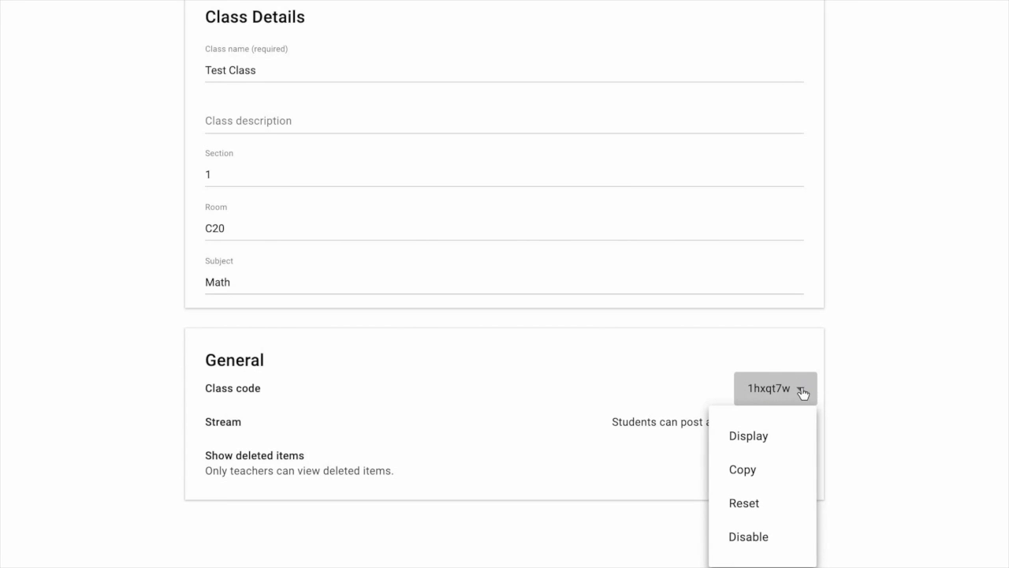
click(767, 444)
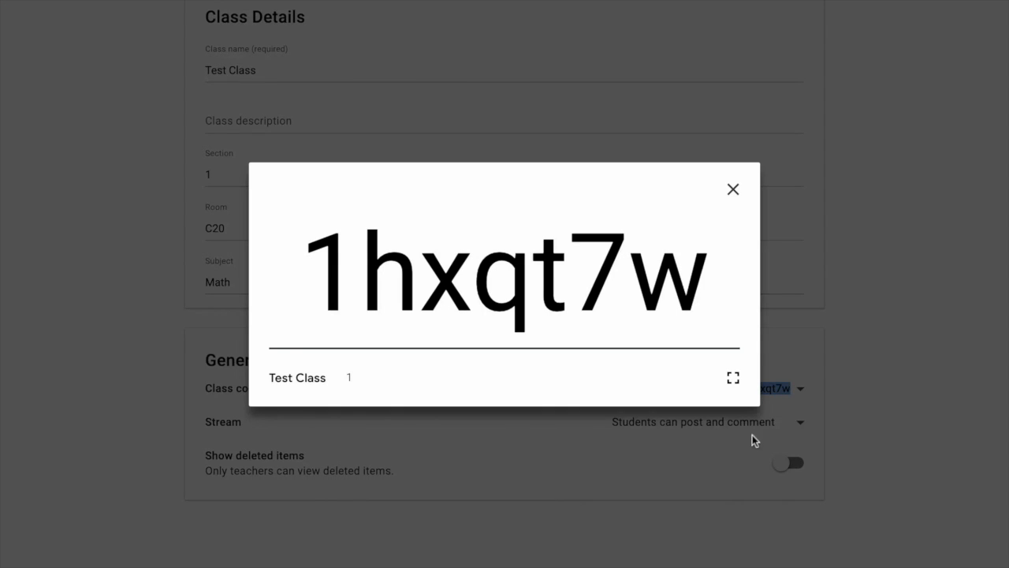
click(733, 191)
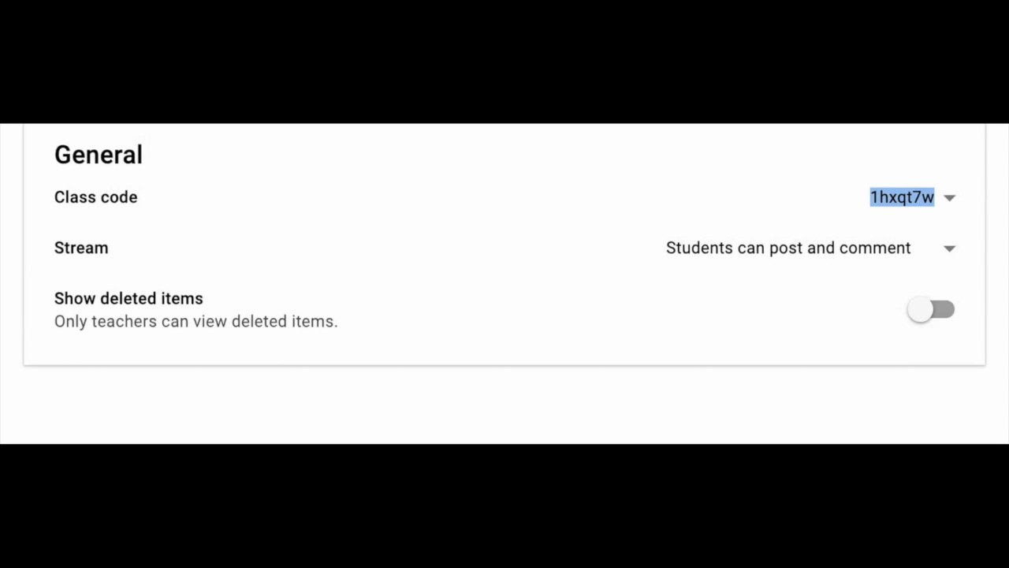
click(949, 198)
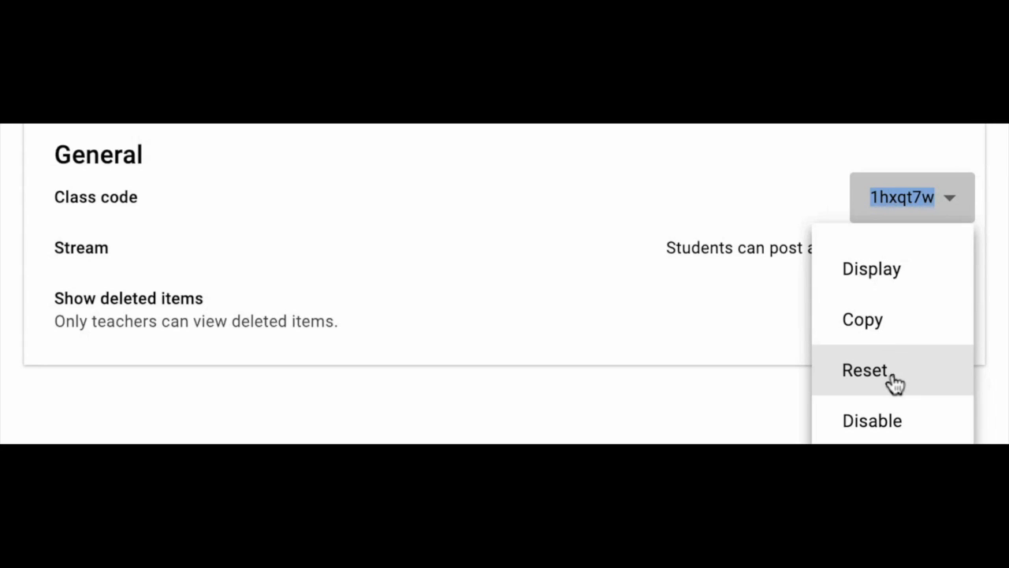
click(684, 154)
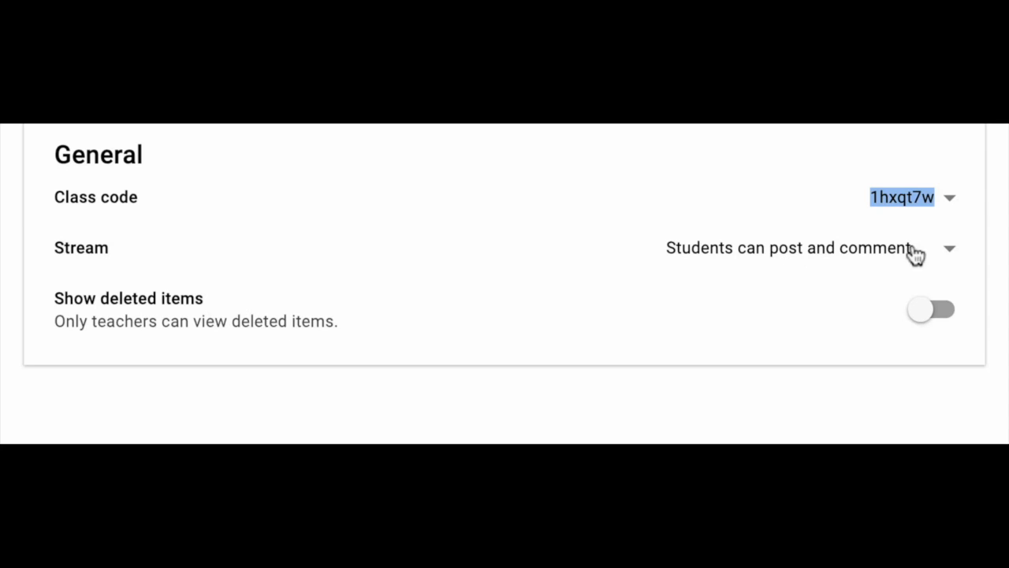
Step: Open the Stream setting's choices for who can post and comment
click(956, 254)
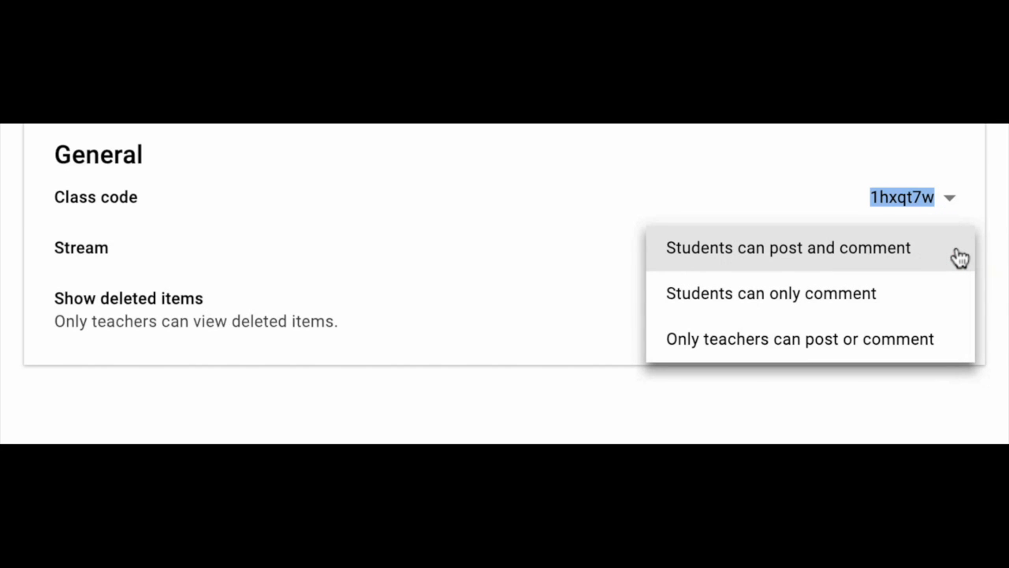